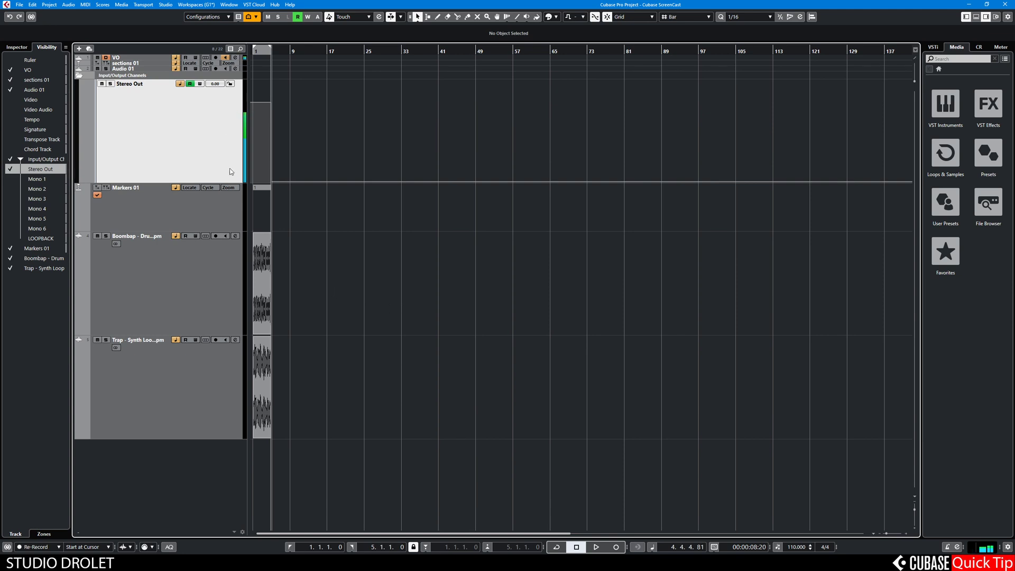
Step: Start a new project, browse the Hub's template categories, and pick Empty under More
click(19, 3)
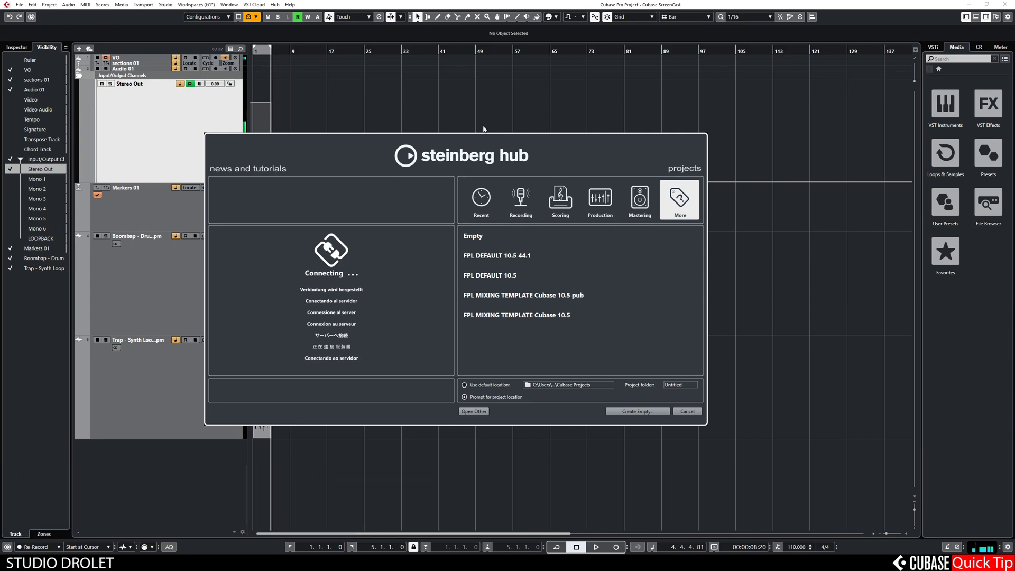
click(482, 202)
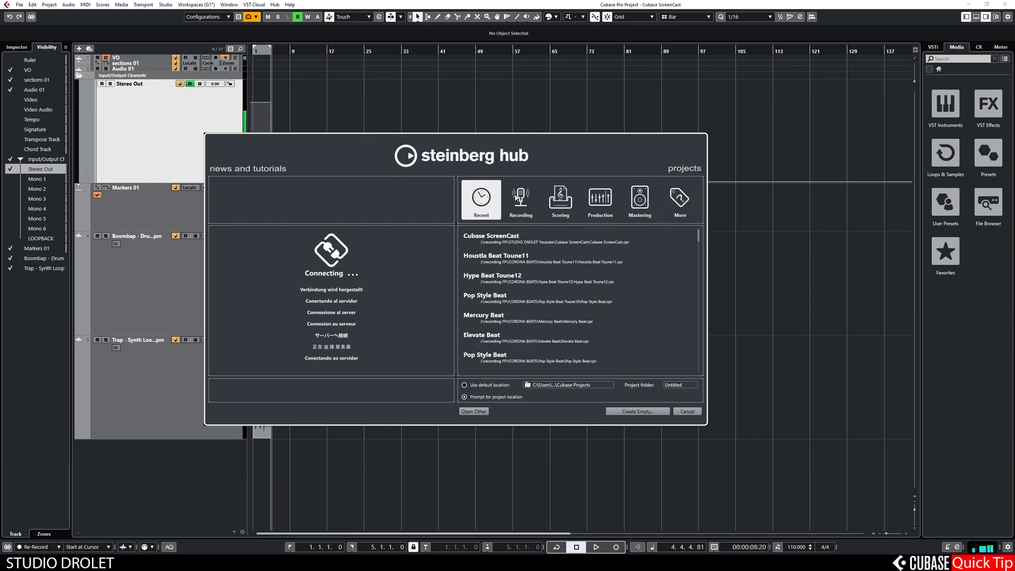
click(521, 202)
click(561, 201)
click(601, 201)
click(641, 203)
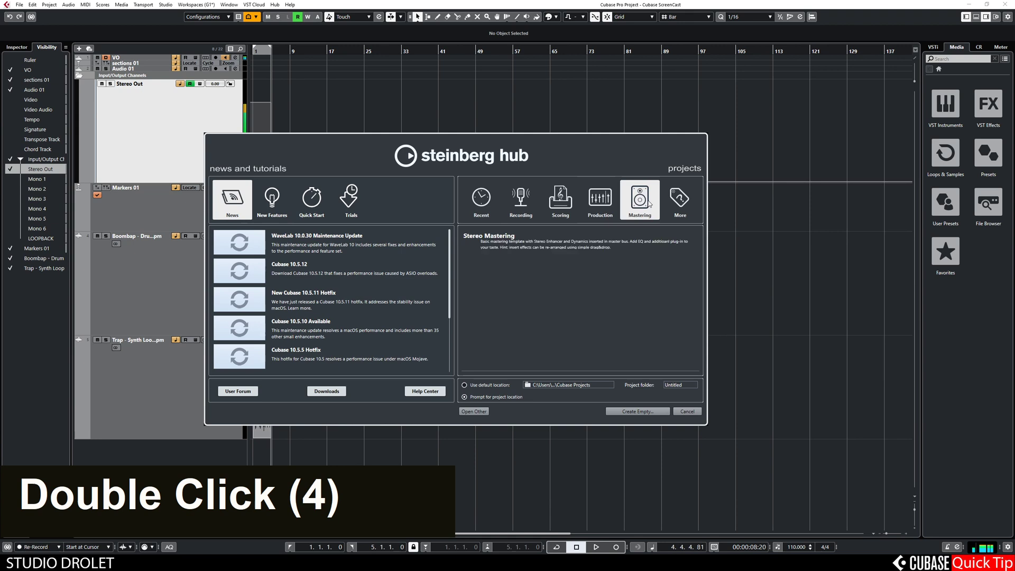
click(680, 202)
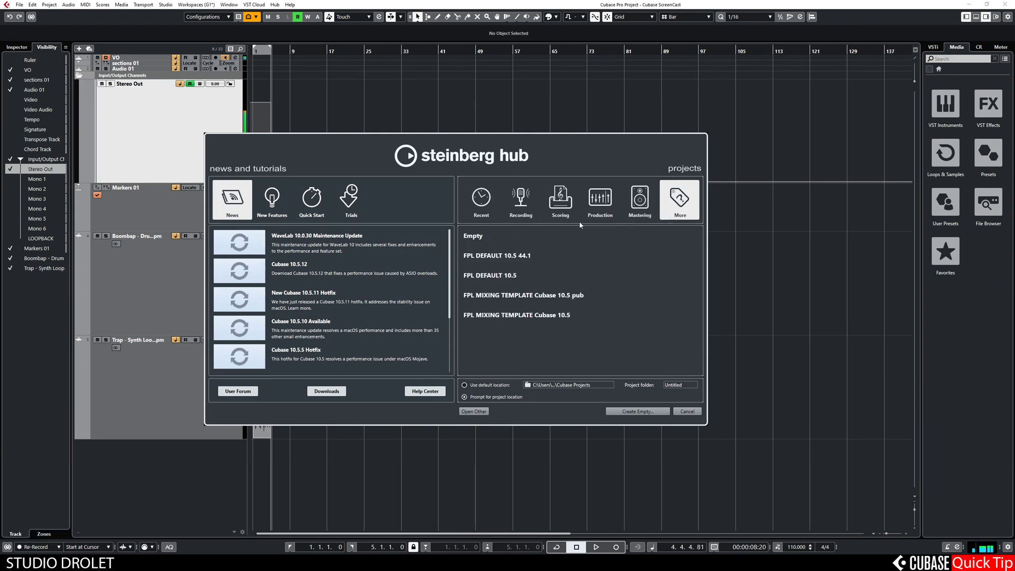
click(482, 237)
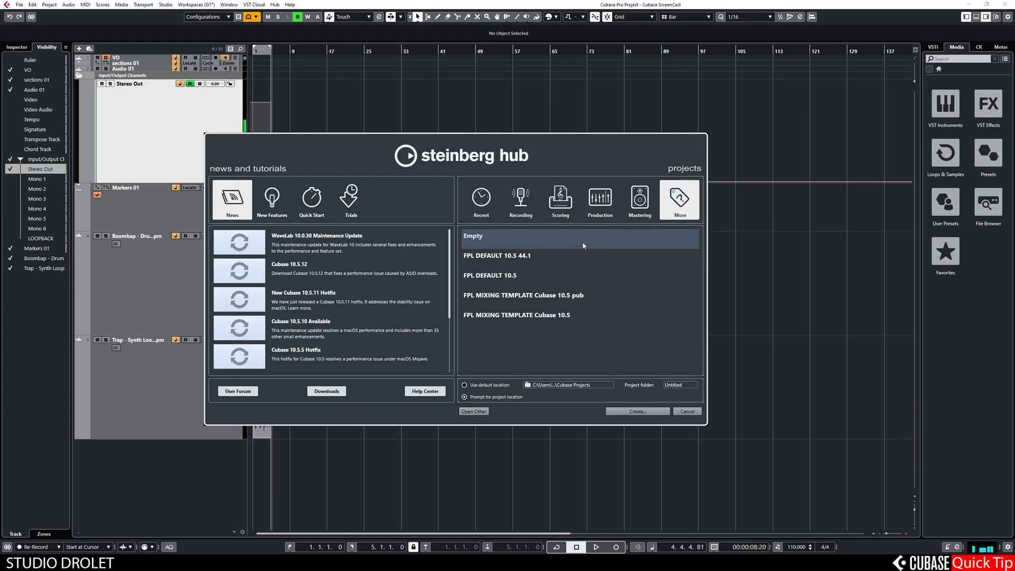
Step: Create the Empty project with 'Prompt for project location' selected
double_click(506, 254)
click(464, 385)
click(484, 397)
click(637, 410)
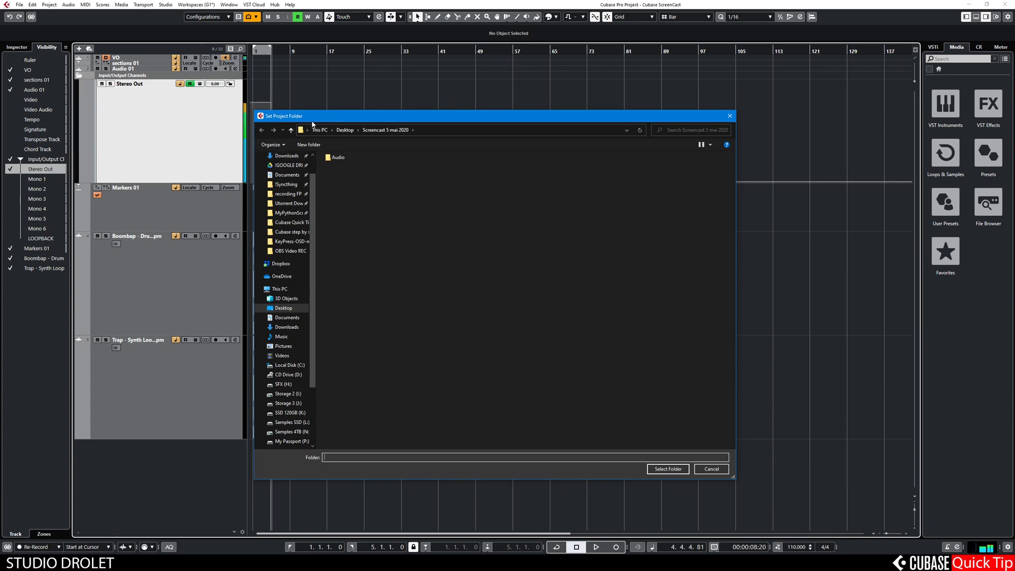
Step: Move the Set Project Folder dialog aside and navigate to the Desktop
drag(399, 116, 431, 117)
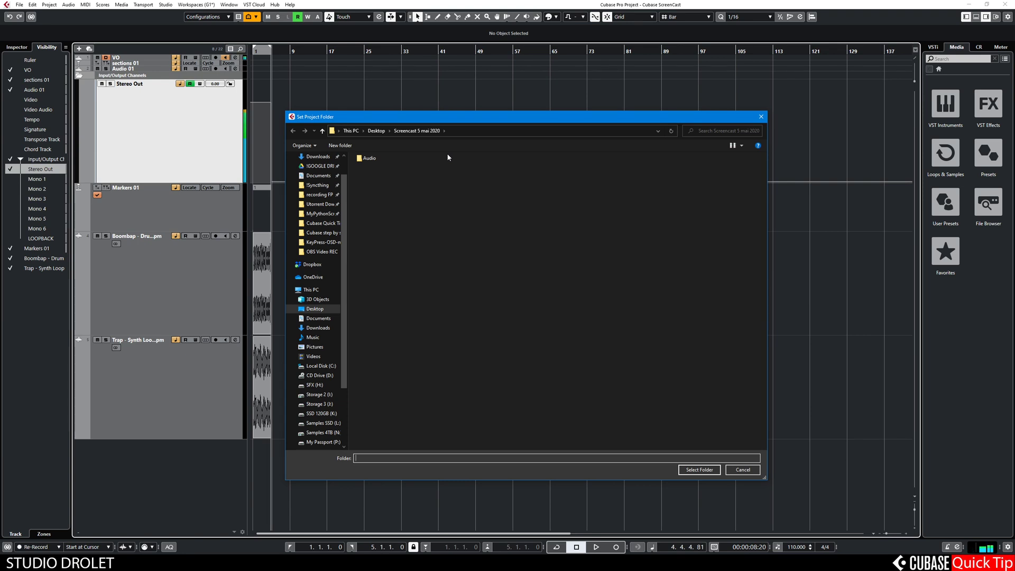
scroll(350, 198, up, 3)
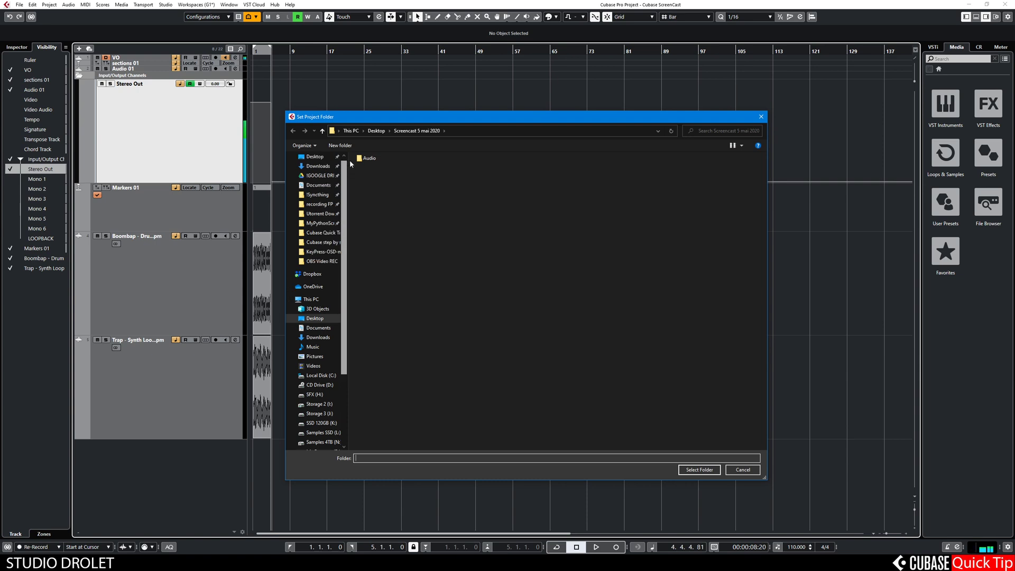
click(314, 173)
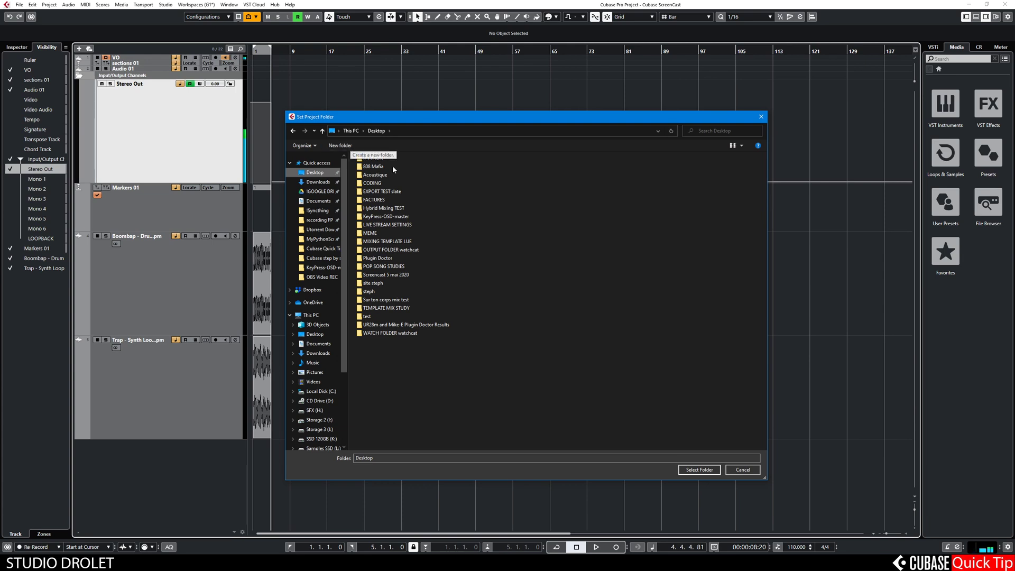
Step: Create the Desktop folder 'Cubase SCreencast mai 5 2020' and open it
click(347, 148)
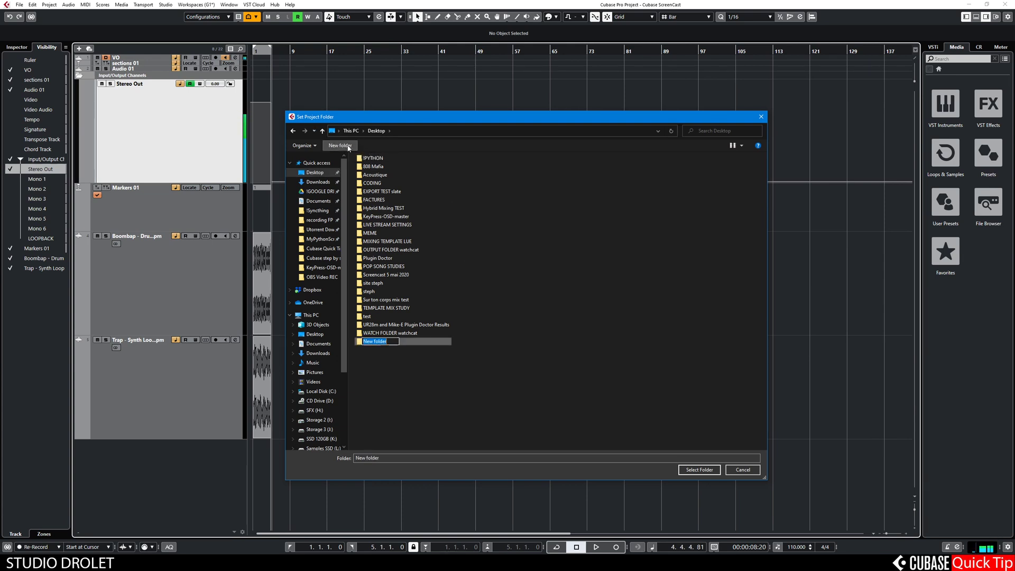
text(S)
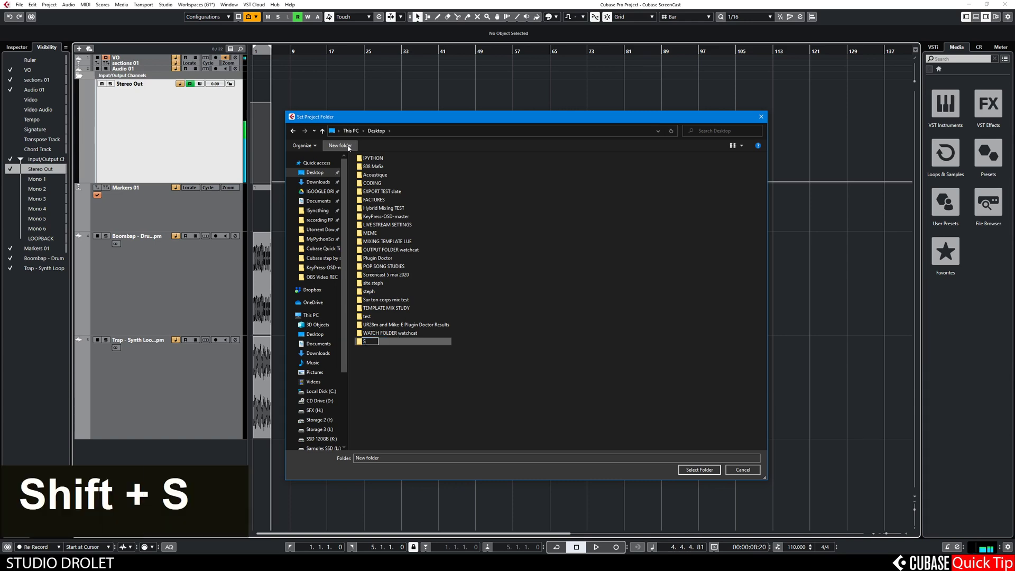
text(Cubase Screenc)
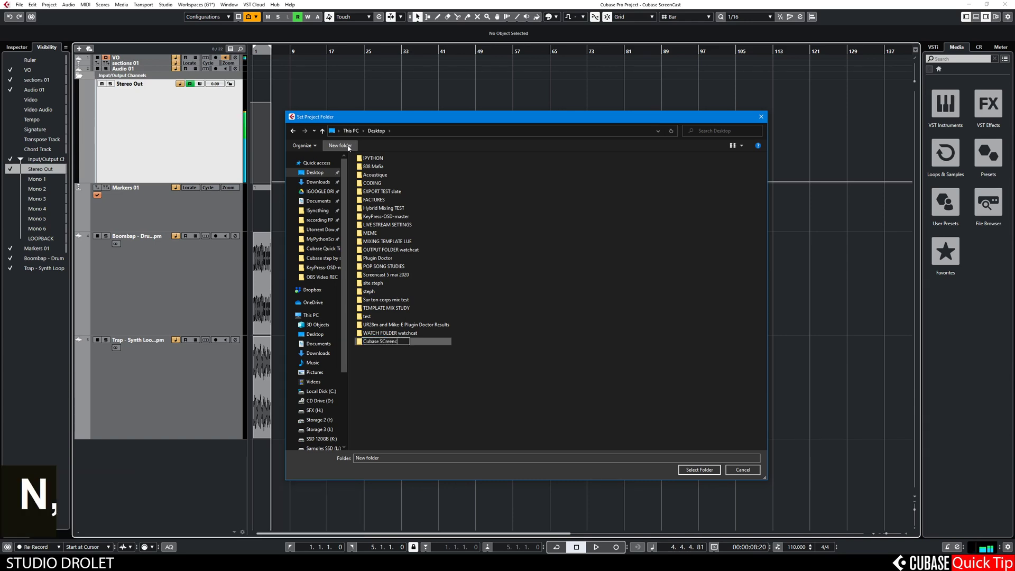
text(ast mai 2020)
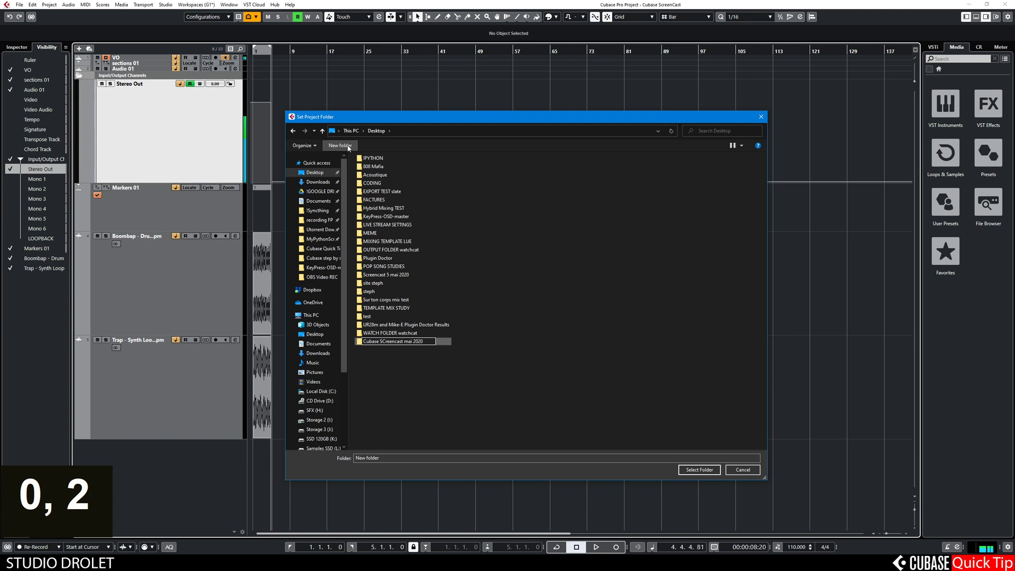
key(Left)
key(Left)
key(Left)
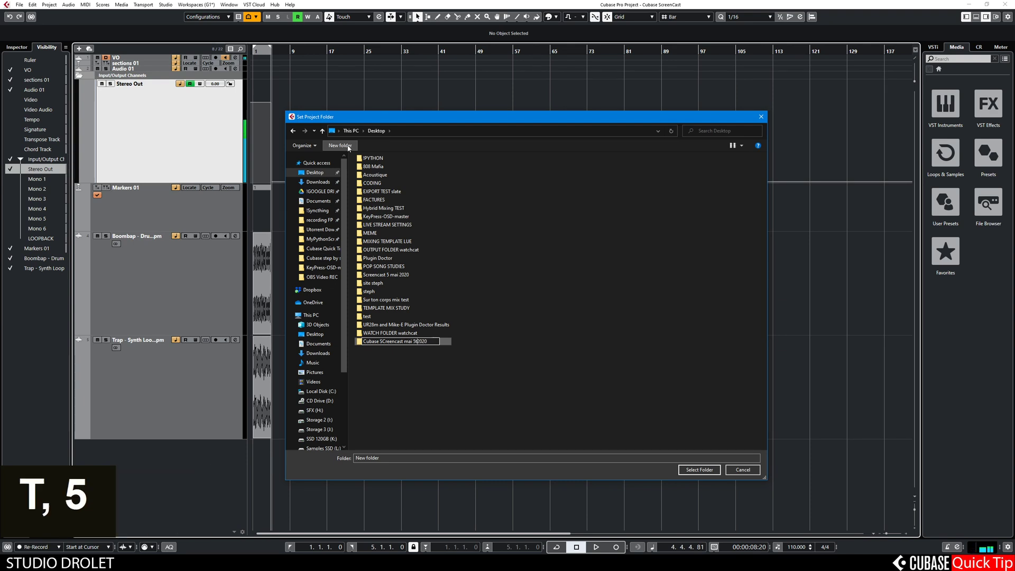
text(5th)
key(BackSpace)
key(BackSpace)
key(BackSpace)
key(Return)
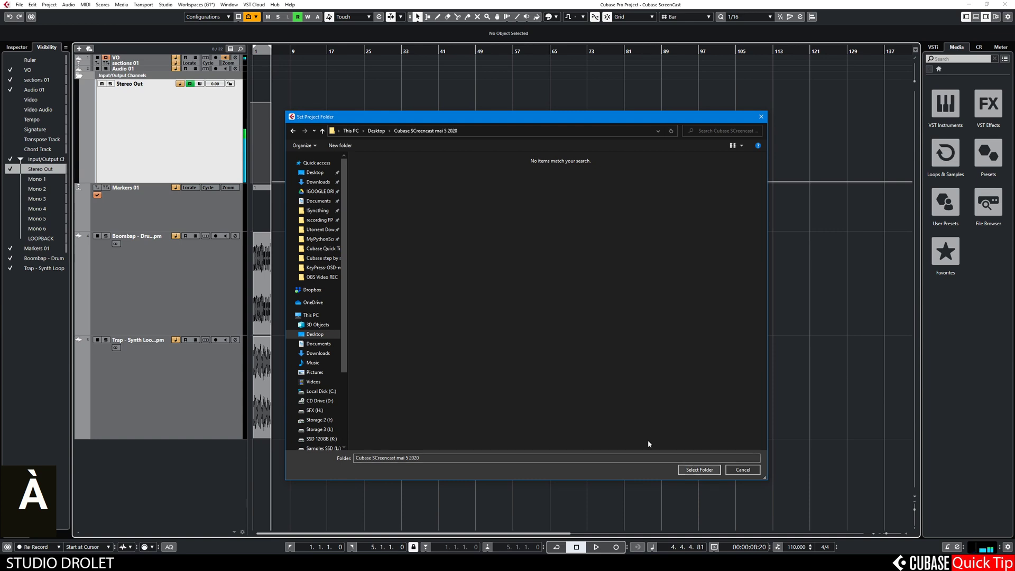
click(377, 130)
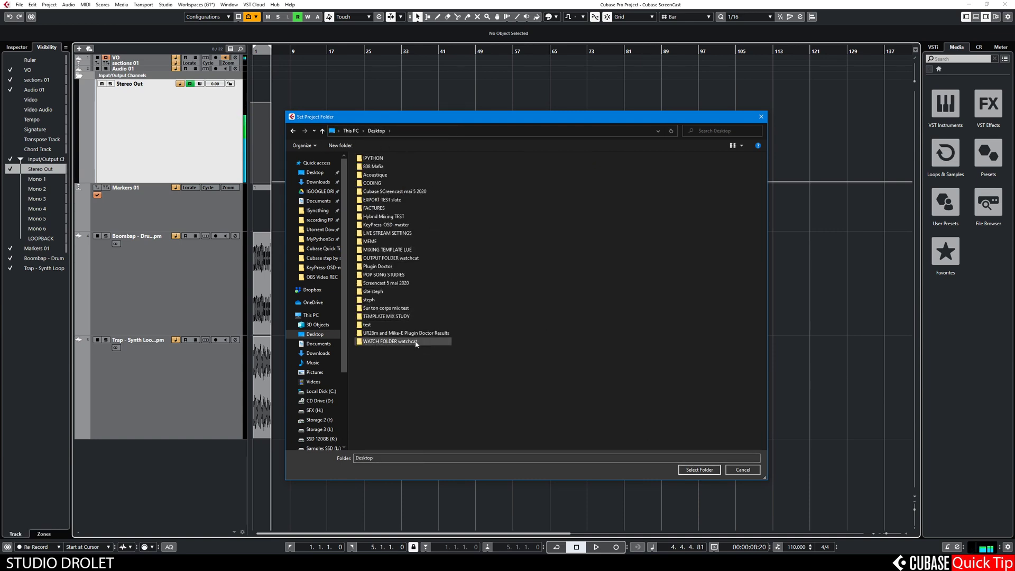
click(395, 191)
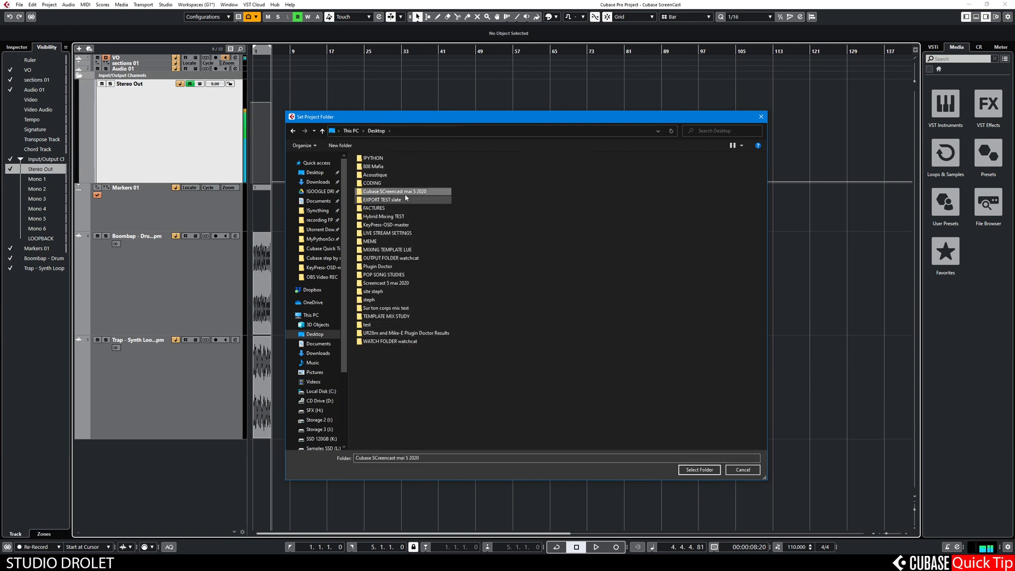
double_click(411, 192)
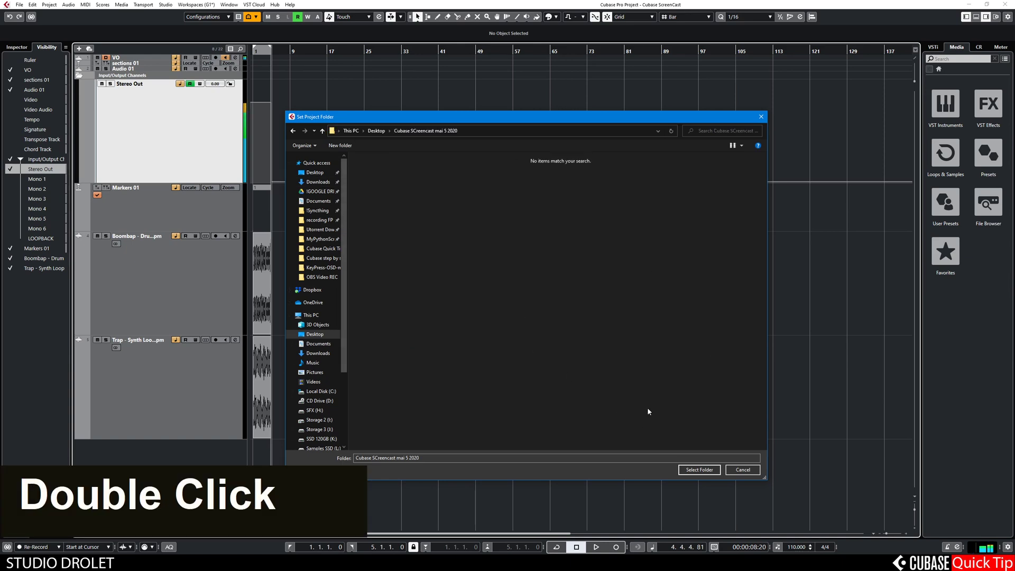
Step: Select 'Cubase SCreencast mai 5 2020' as the project folder
click(699, 469)
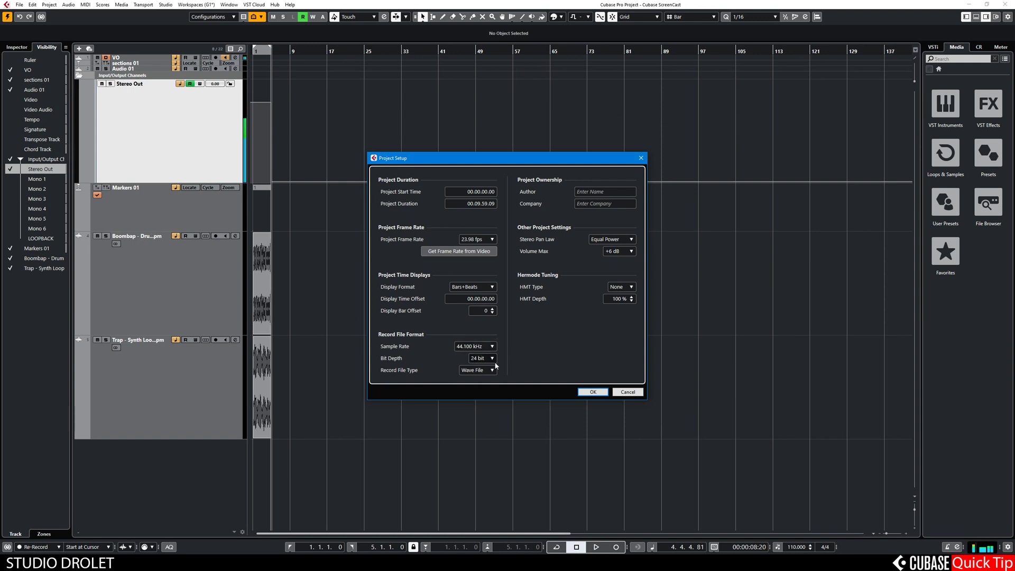
Step: Confirm Project Setup with a 44.100 kHz sample rate and 24 bit depth
click(491, 346)
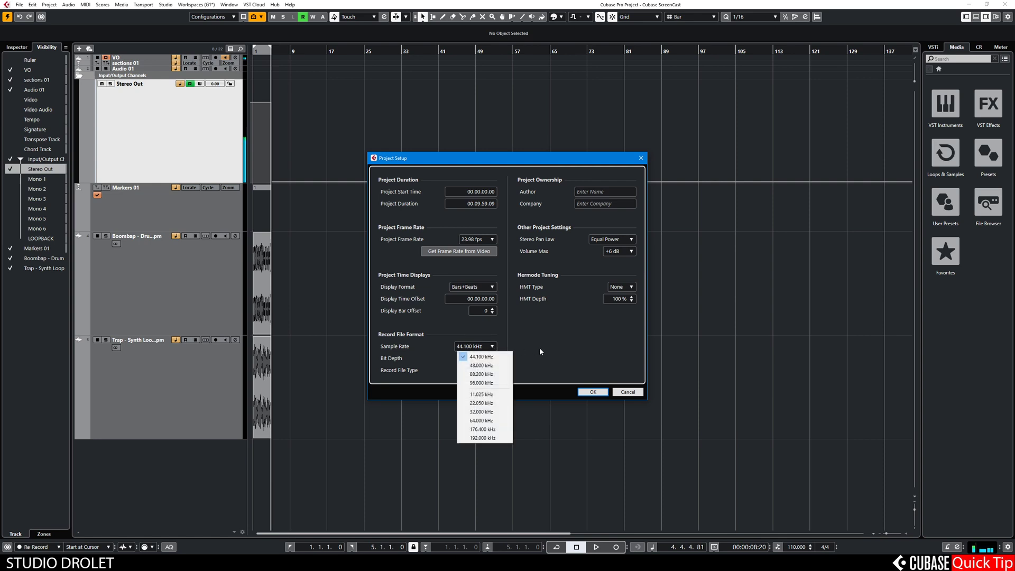
click(539, 347)
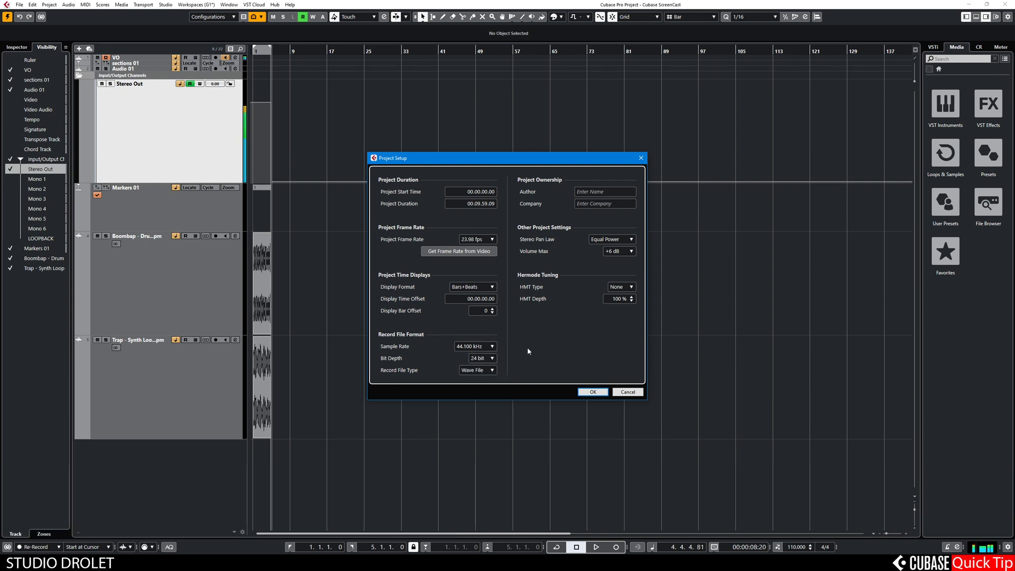
click(476, 347)
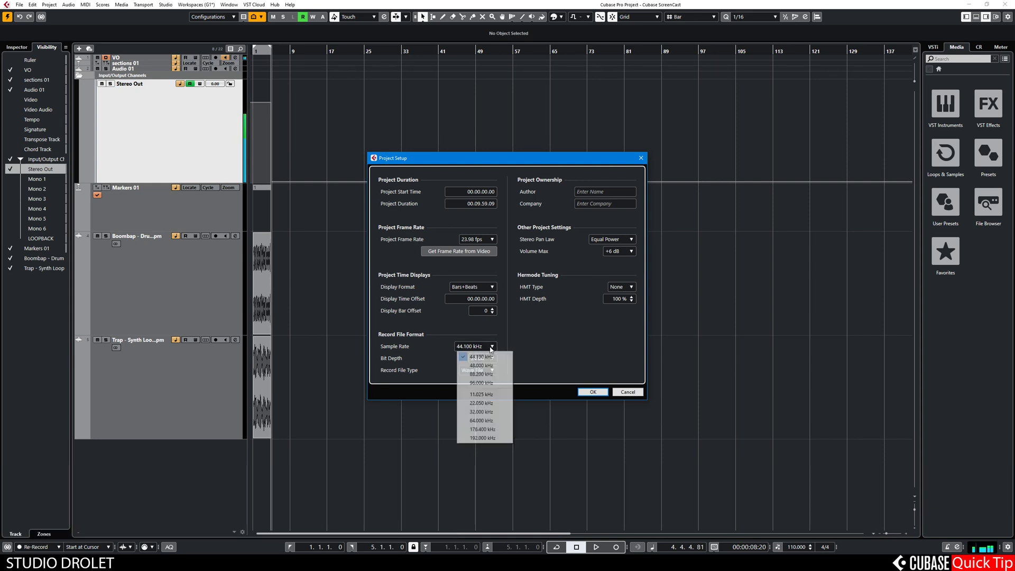
click(492, 358)
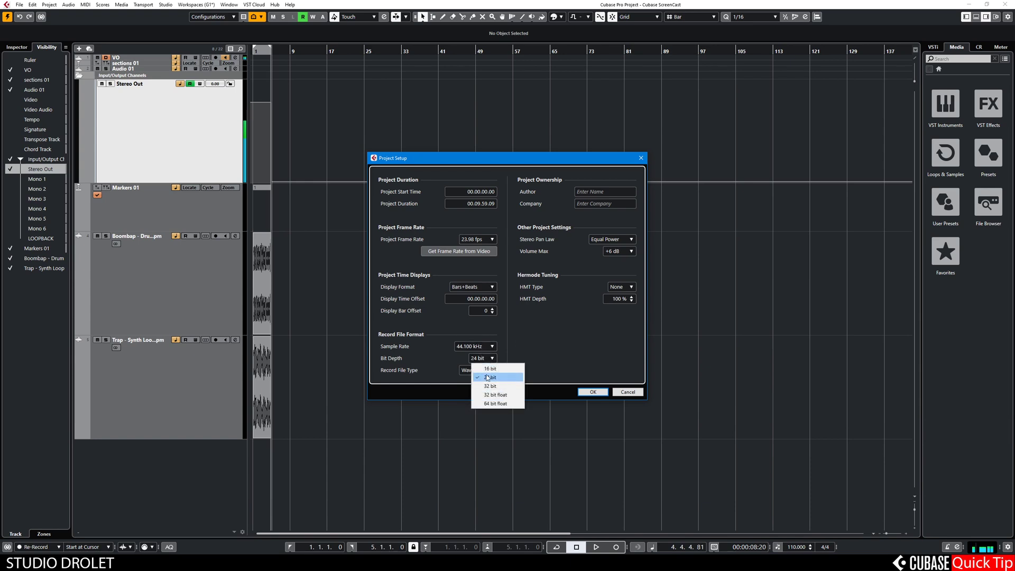
click(492, 347)
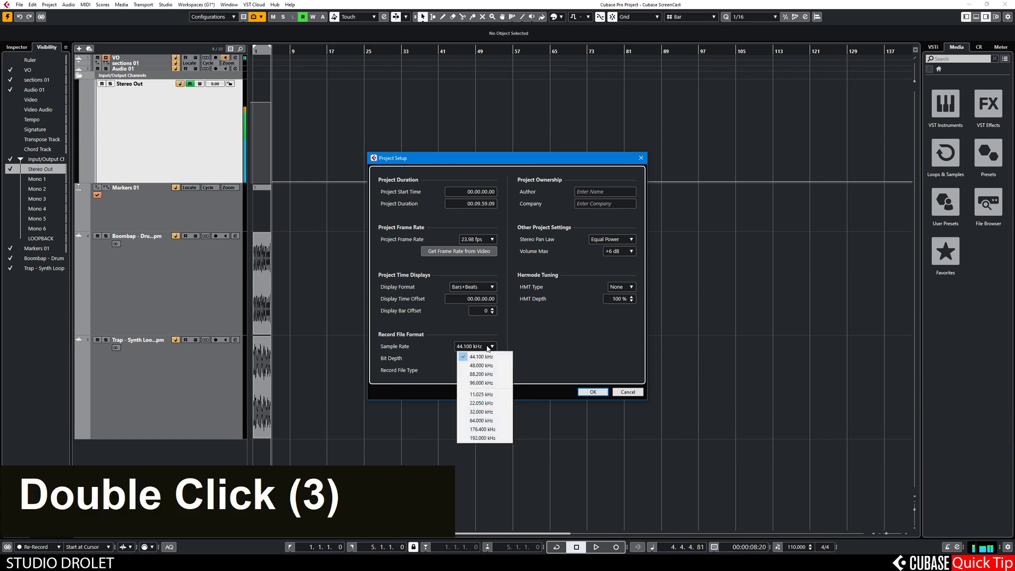
click(594, 392)
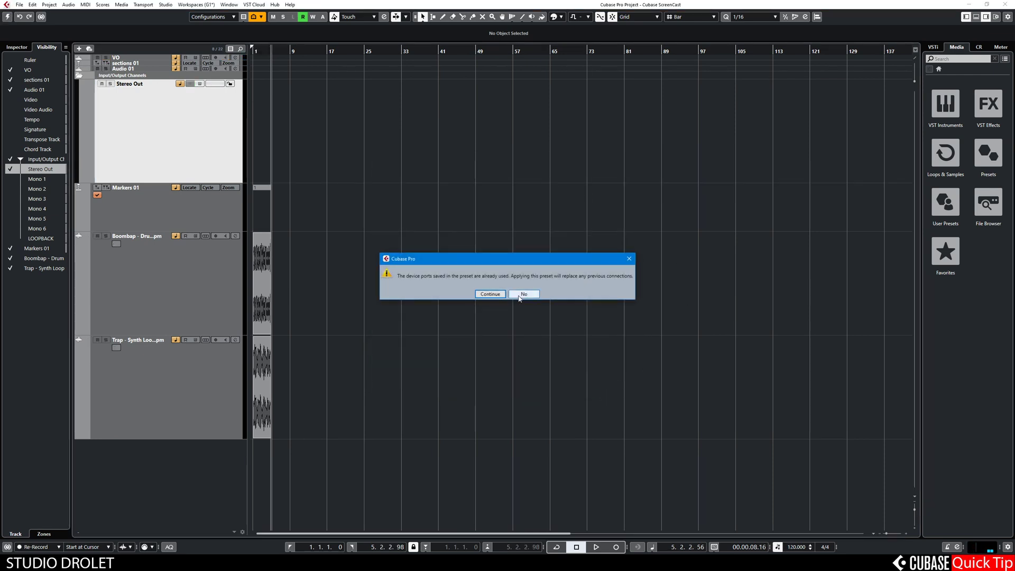
Step: Accept the port connection warning and close the Untitled project with Don't Save
click(491, 294)
click(1007, 6)
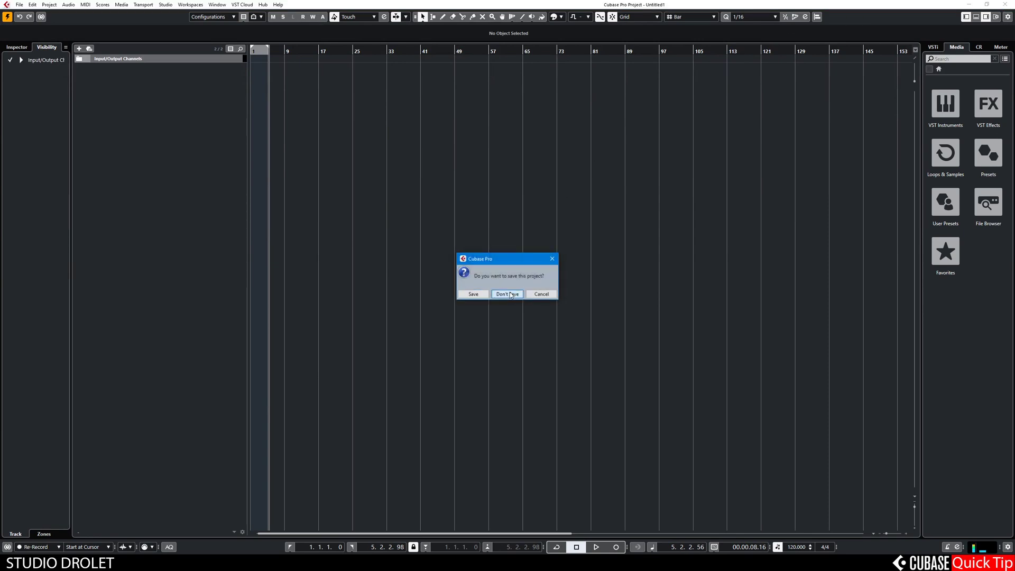
click(508, 295)
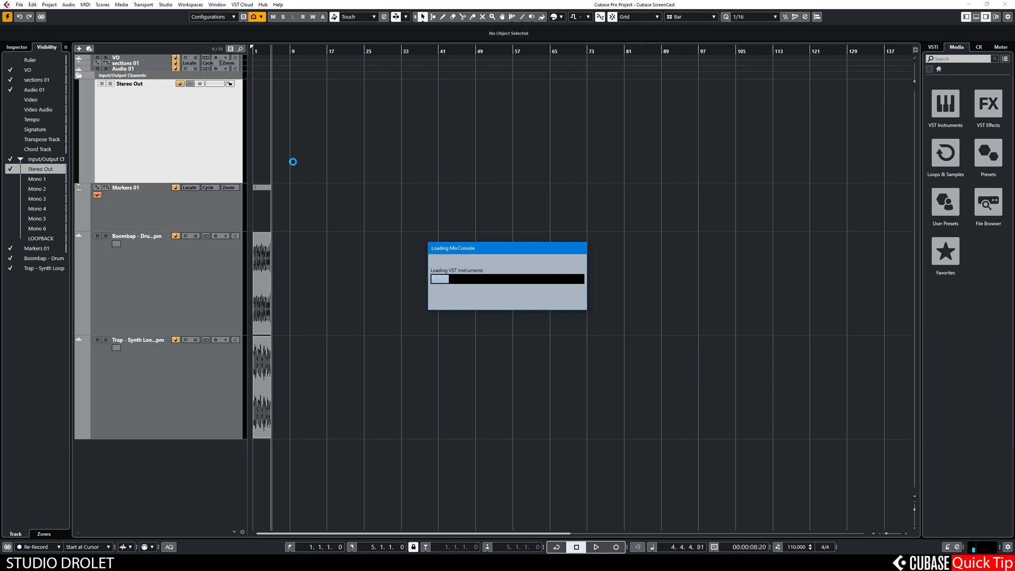
click(32, 5)
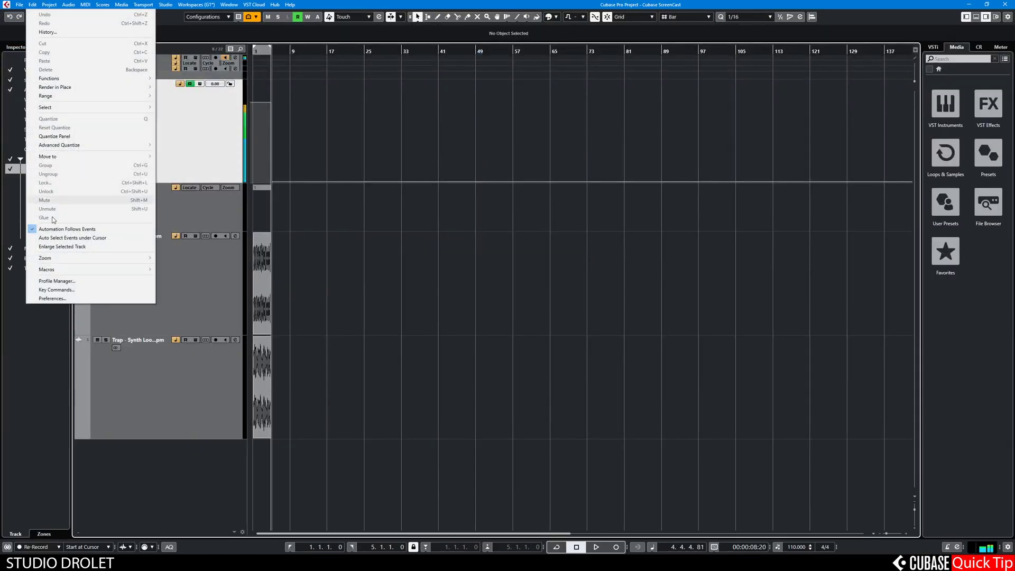
Step: Open Preferences and navigate to the Editing > Audio page
click(77, 299)
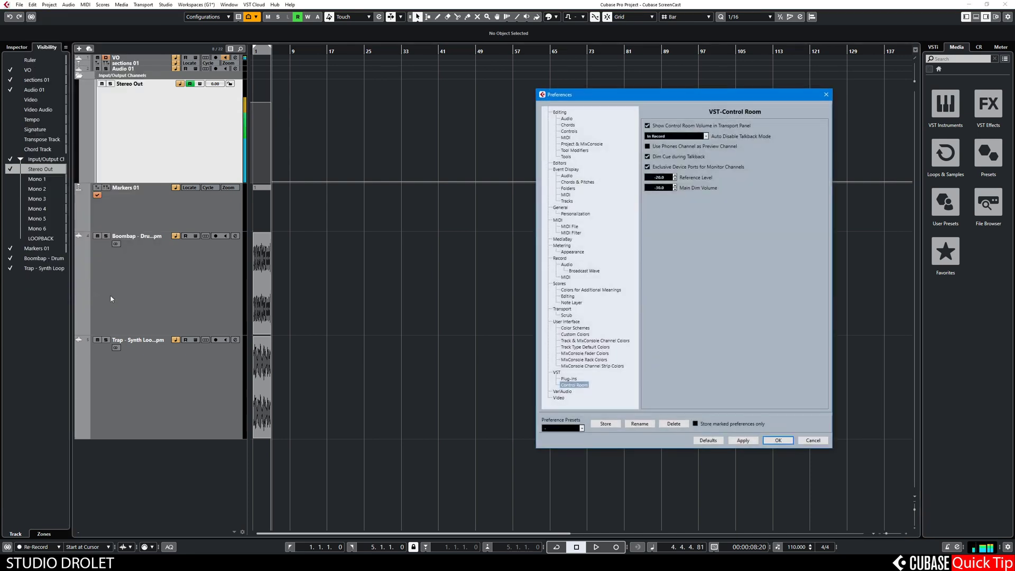
drag(636, 96, 546, 98)
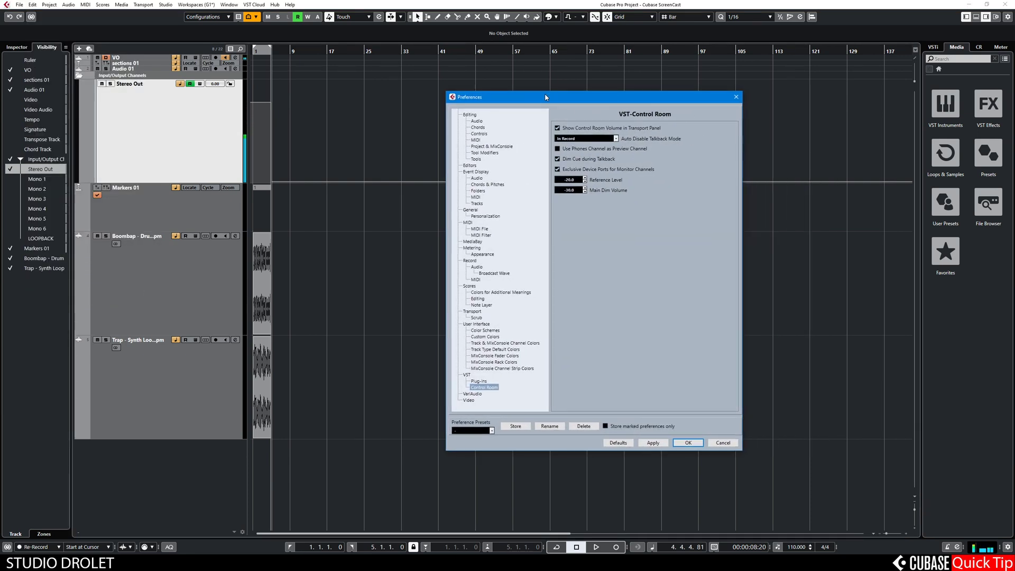
click(496, 147)
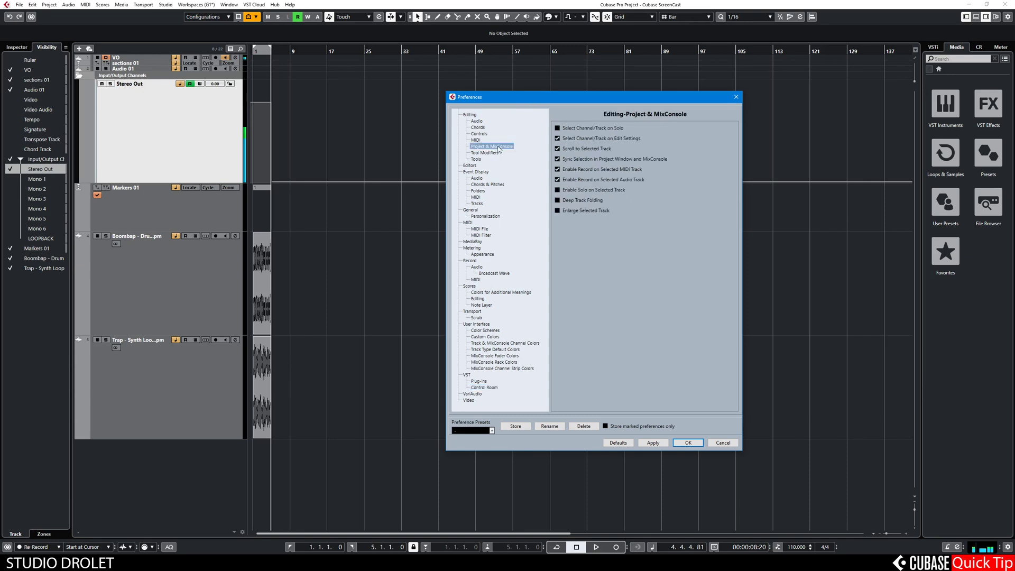
click(476, 169)
double_click(470, 114)
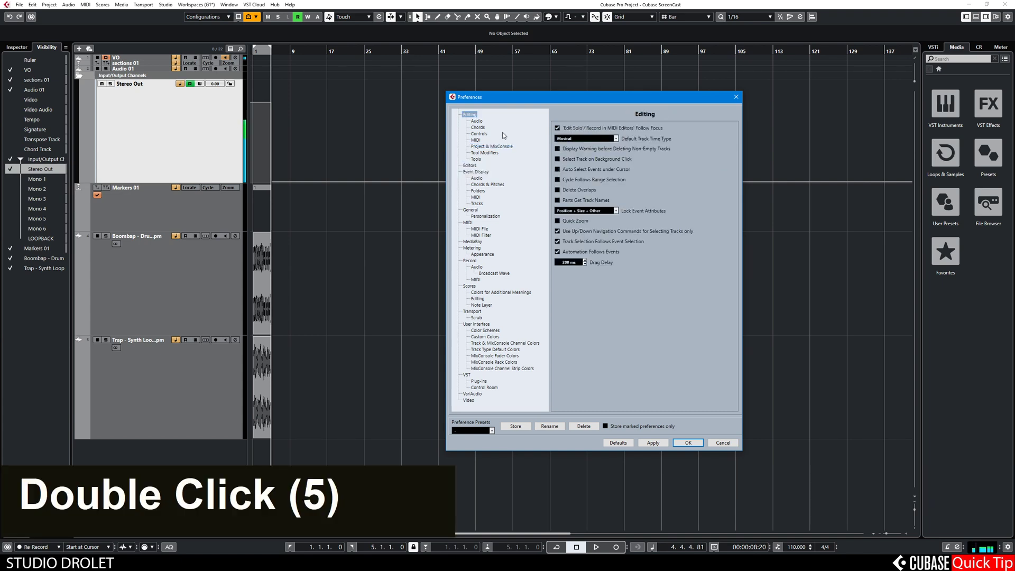
key(Down)
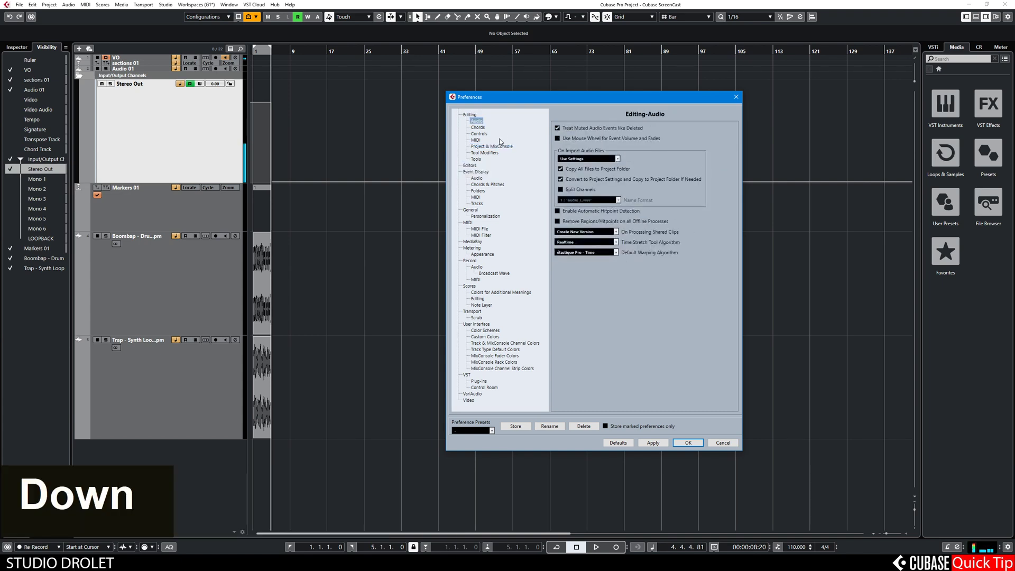
key(Up)
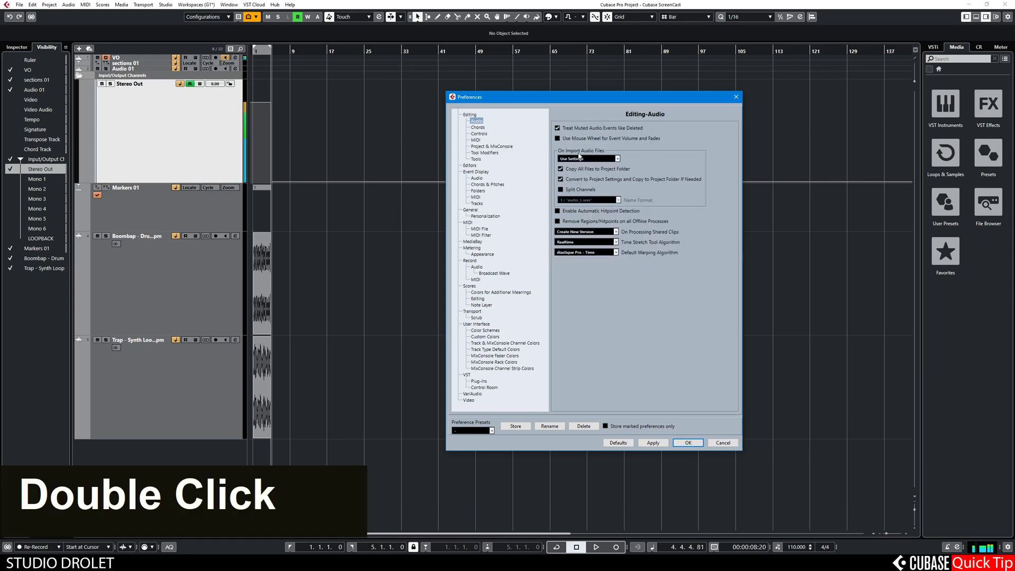
click(589, 159)
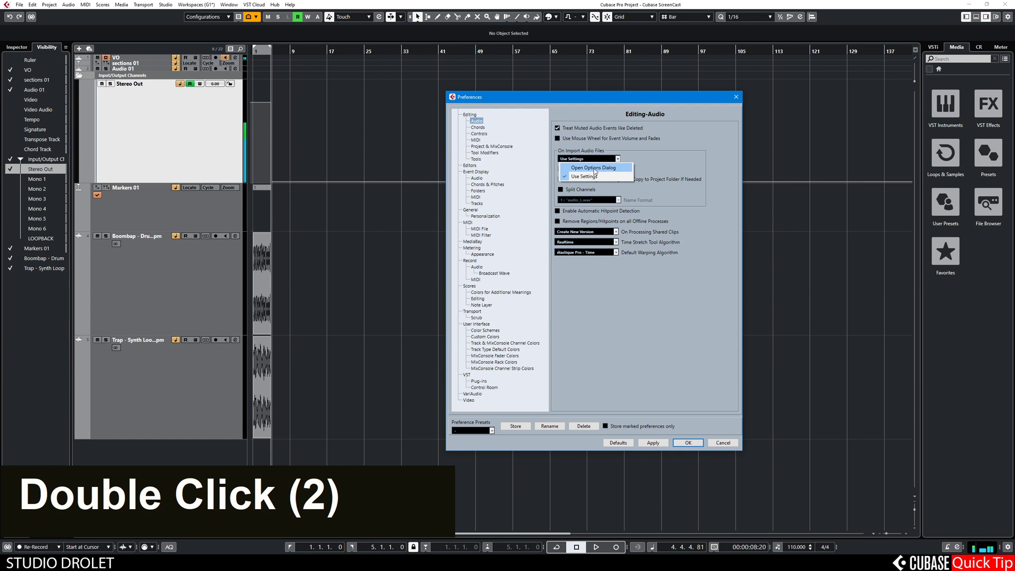
click(595, 177)
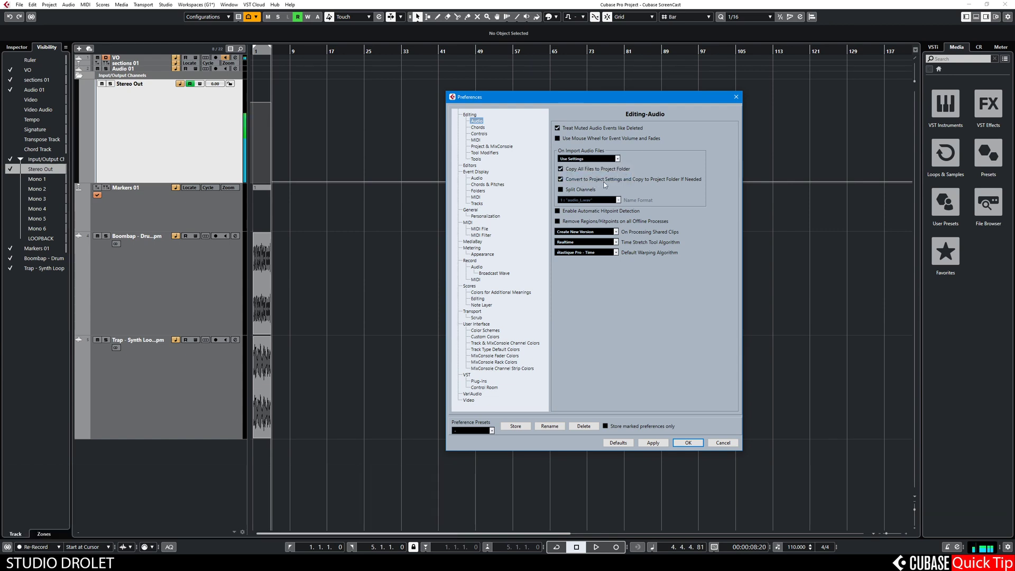
double_click(634, 179)
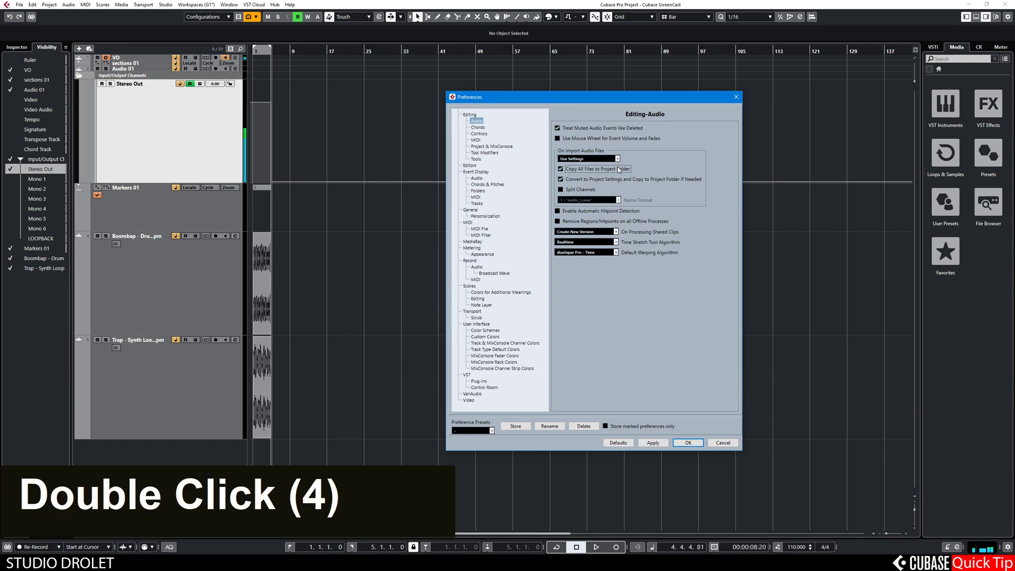
double_click(588, 170)
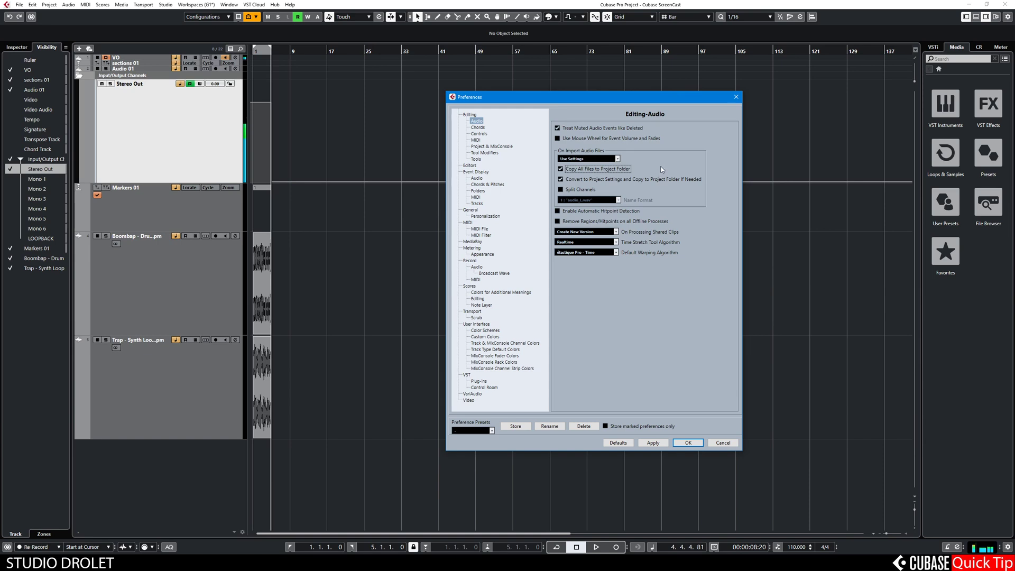
click(592, 159)
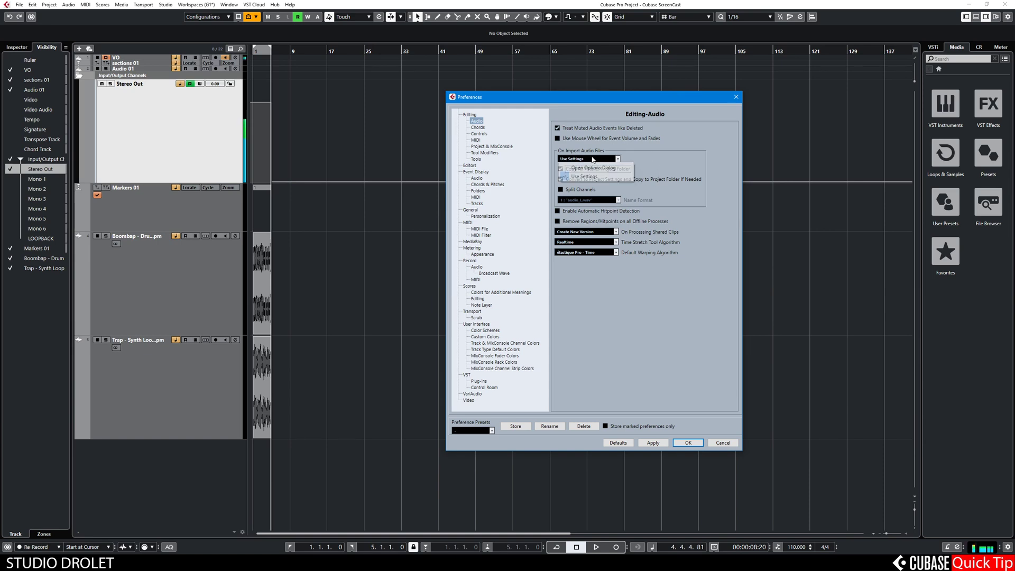
click(593, 168)
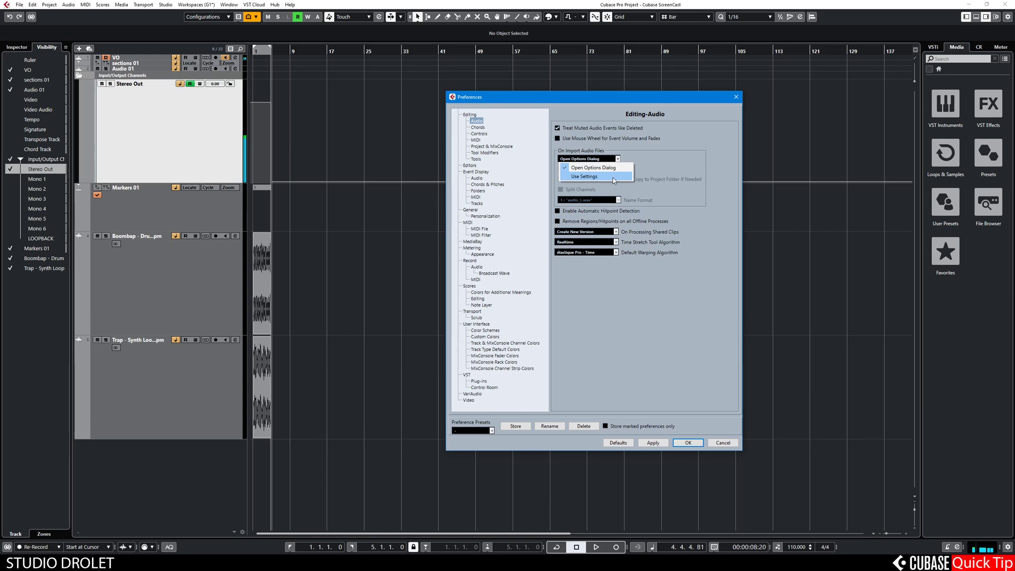
click(585, 176)
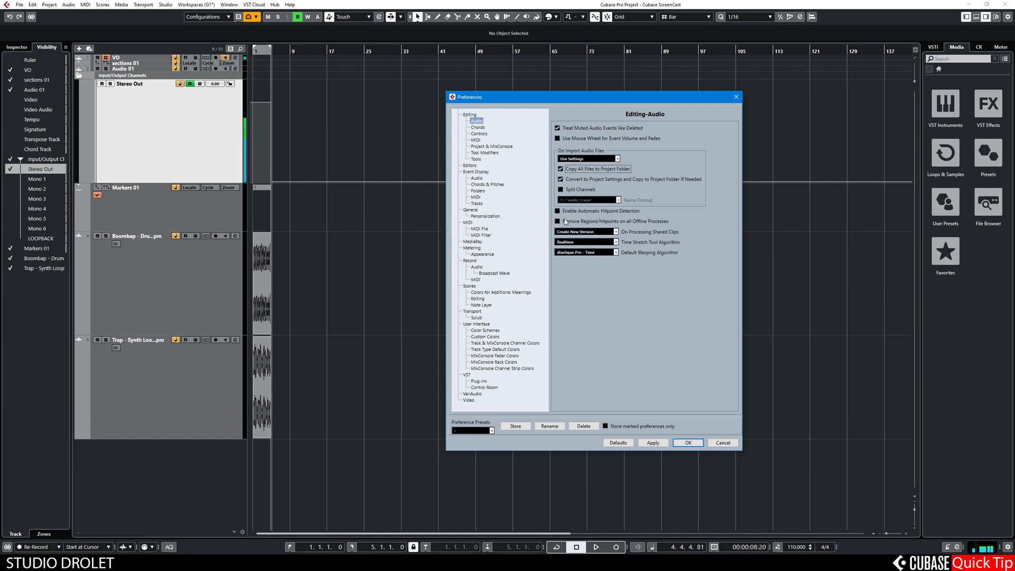
Step: Leave 'Run Setup on Create New Project' enabled, cancel Preferences, and open Project Setup
click(471, 210)
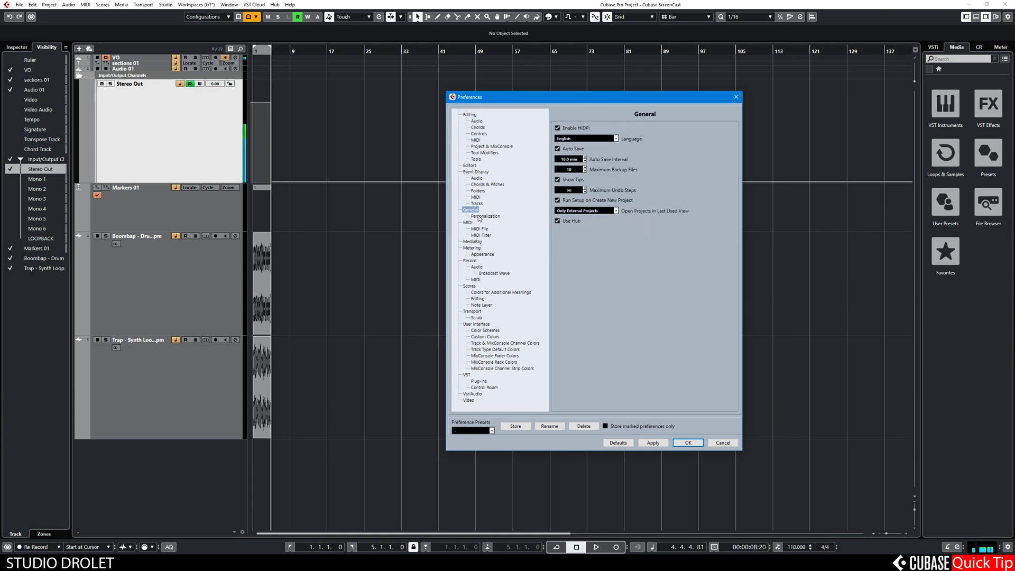
double_click(566, 200)
double_click(588, 202)
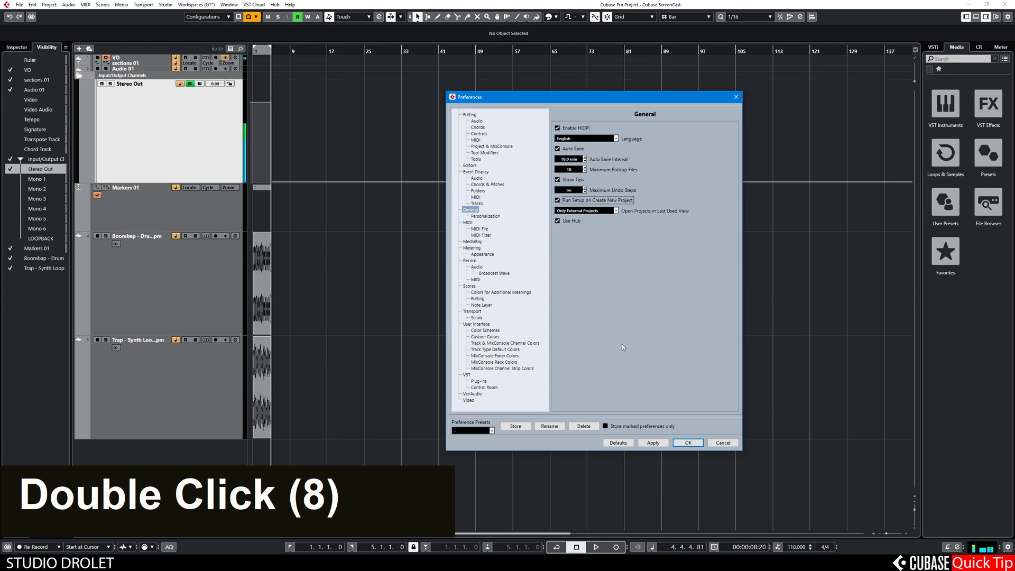
click(723, 443)
key(shift+s)
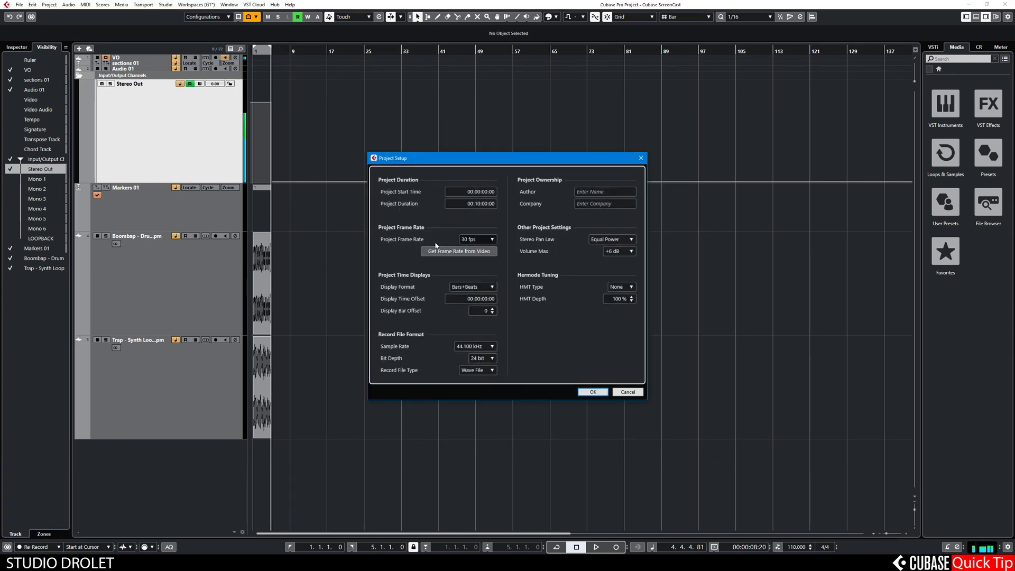
double_click(474, 347)
click(484, 346)
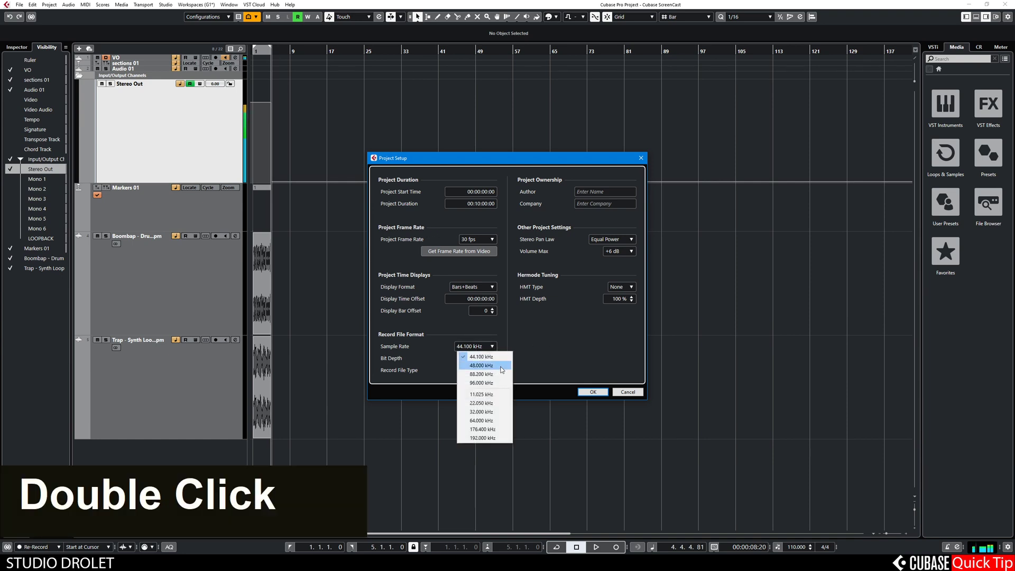
click(556, 322)
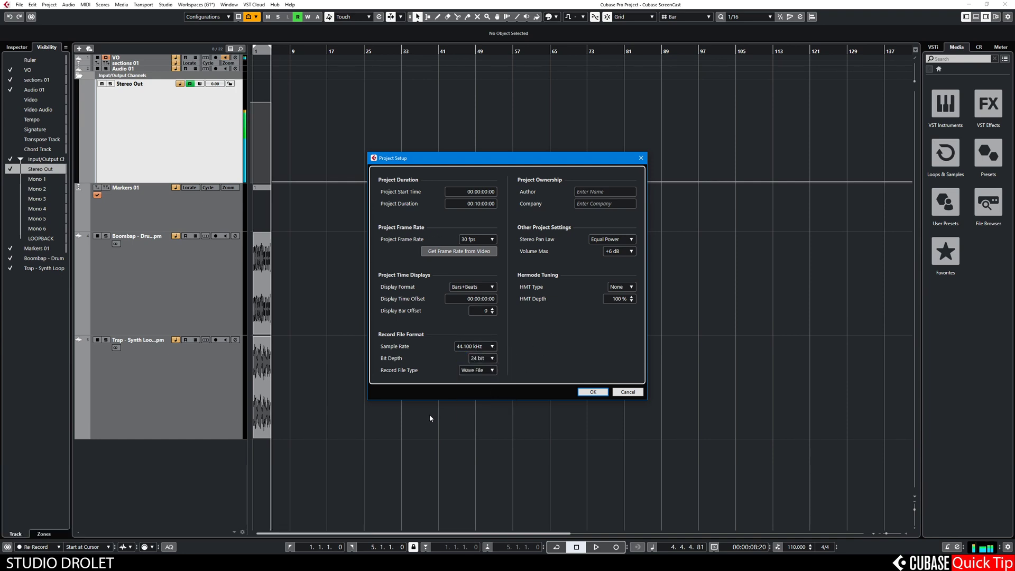
click(463, 347)
click(549, 356)
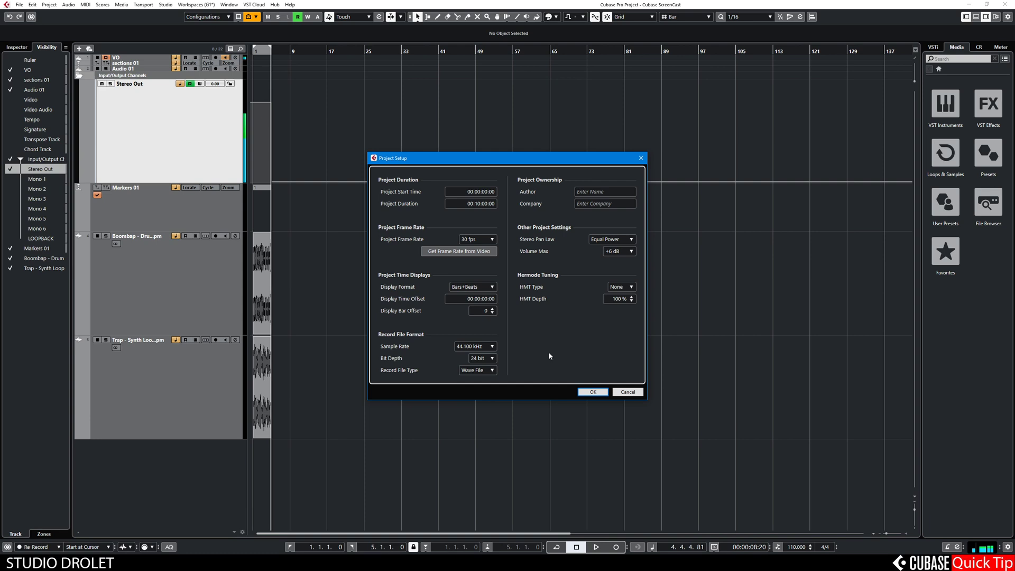